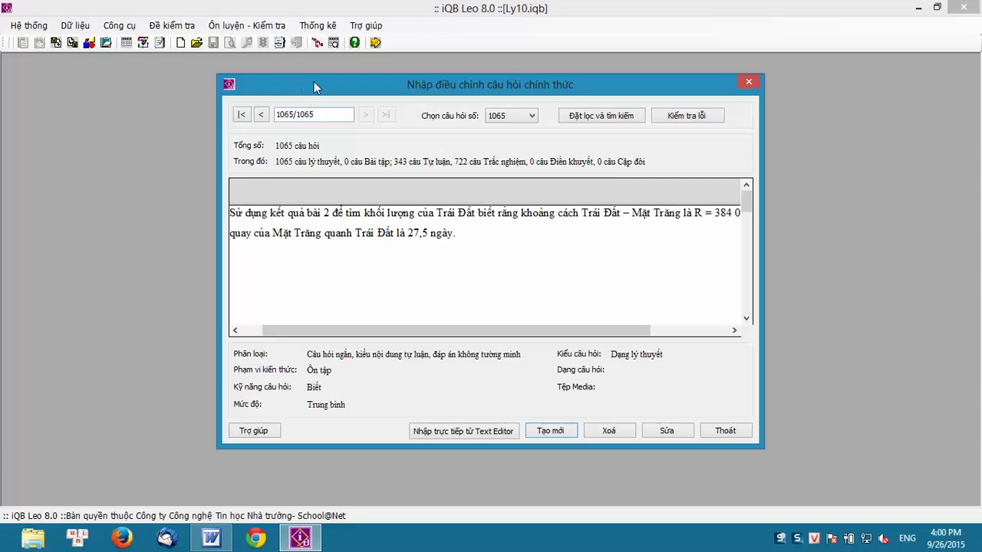
Step: Close and reopen the question entry and editing window, and start creating a new question
click(735, 432)
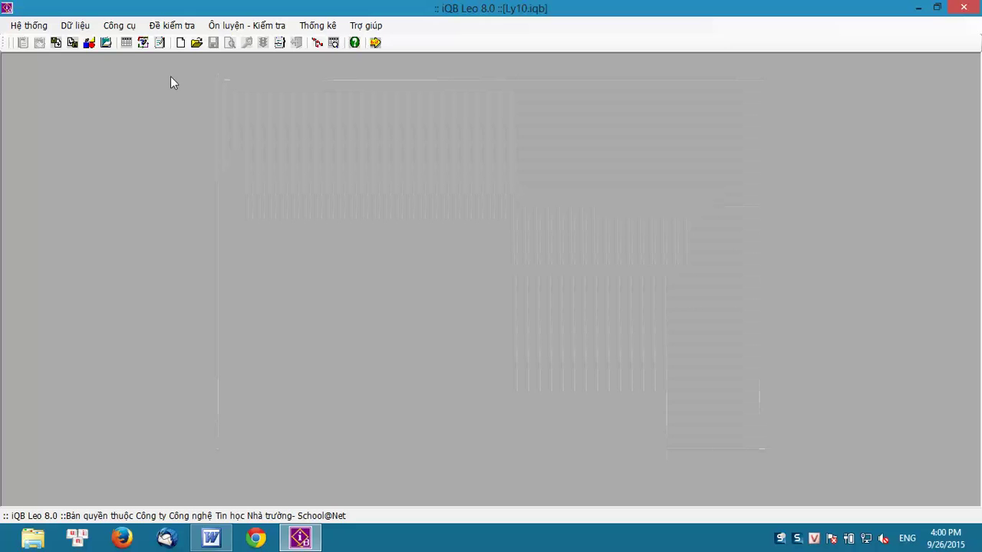
click(66, 24)
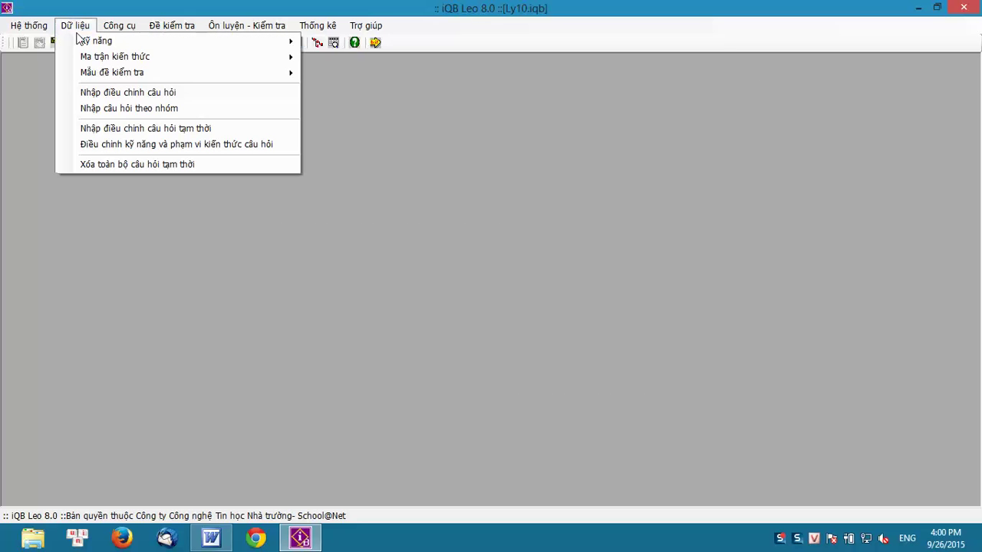
click(106, 94)
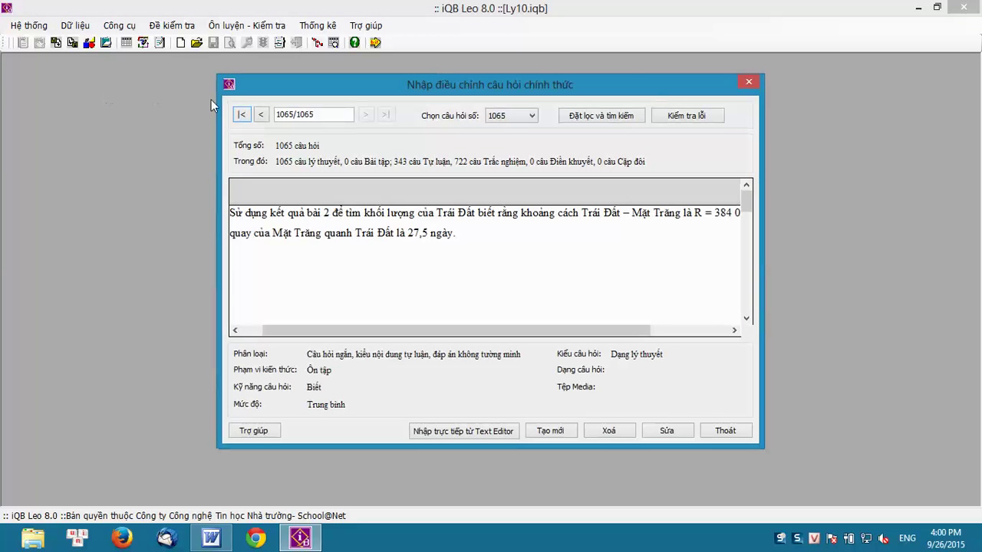
click(551, 431)
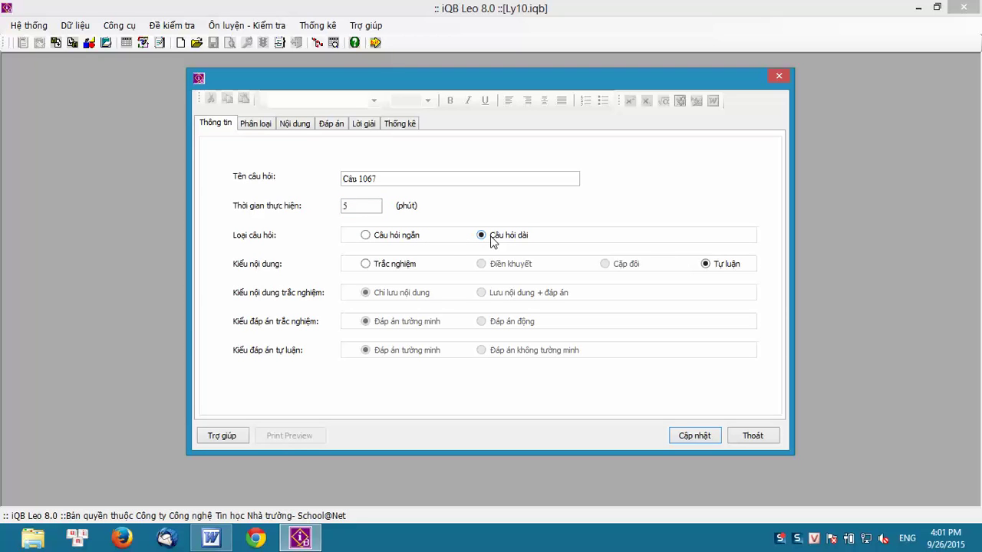
Step: Set the long question's content type to Trắc nghiệm and go through its classification to the question content
click(378, 266)
click(706, 264)
click(366, 264)
click(257, 124)
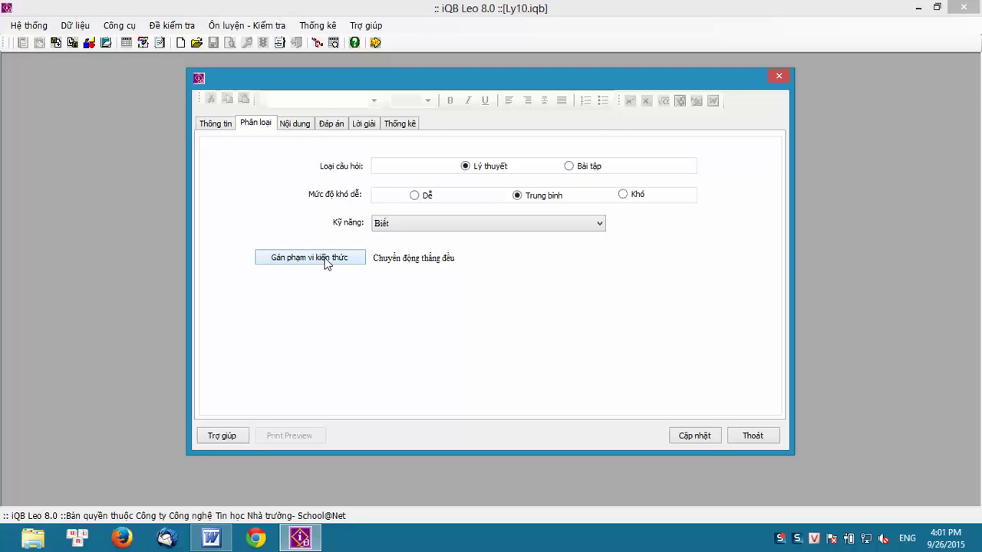
click(297, 126)
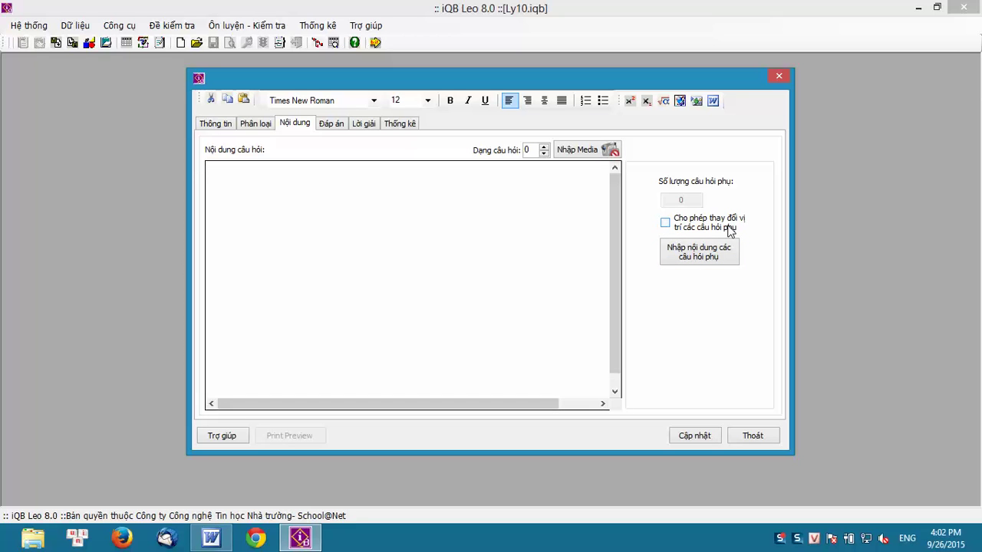
Step: Allow the sub-questions to change position and try to enter their content while the main content is empty
click(665, 223)
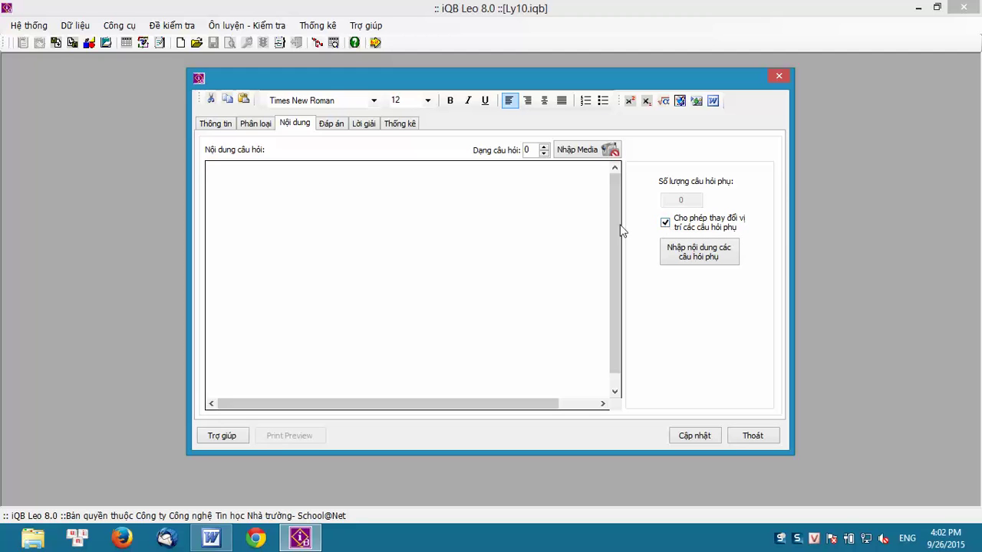
click(699, 260)
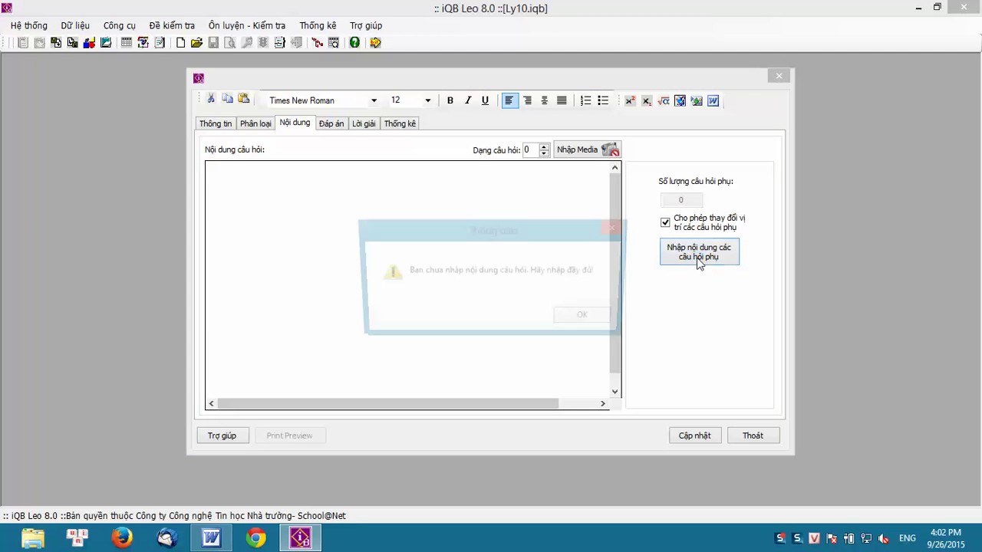
click(589, 320)
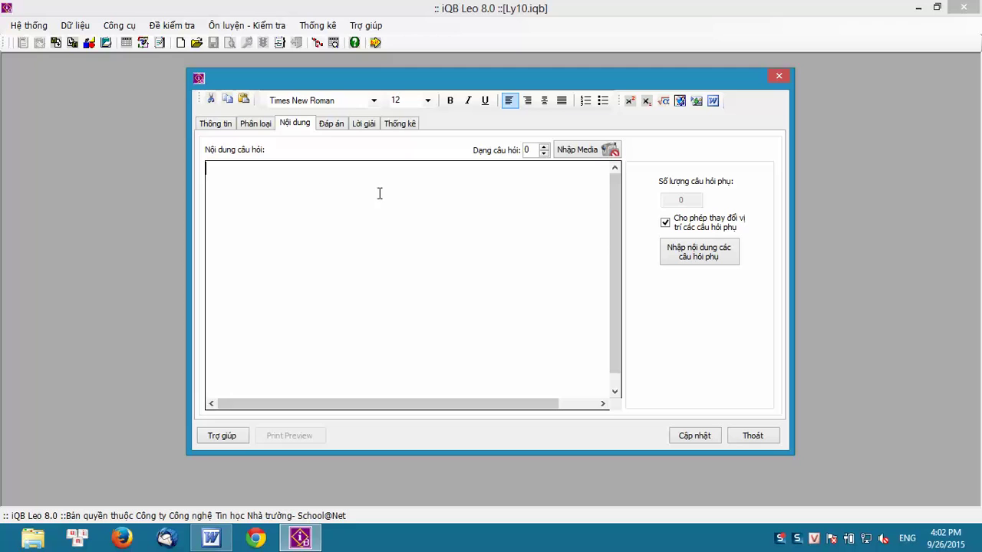
Step: Test accented Vietnamese text in the question content and review UniKey's extended options
text(Nội)
right_click(815, 539)
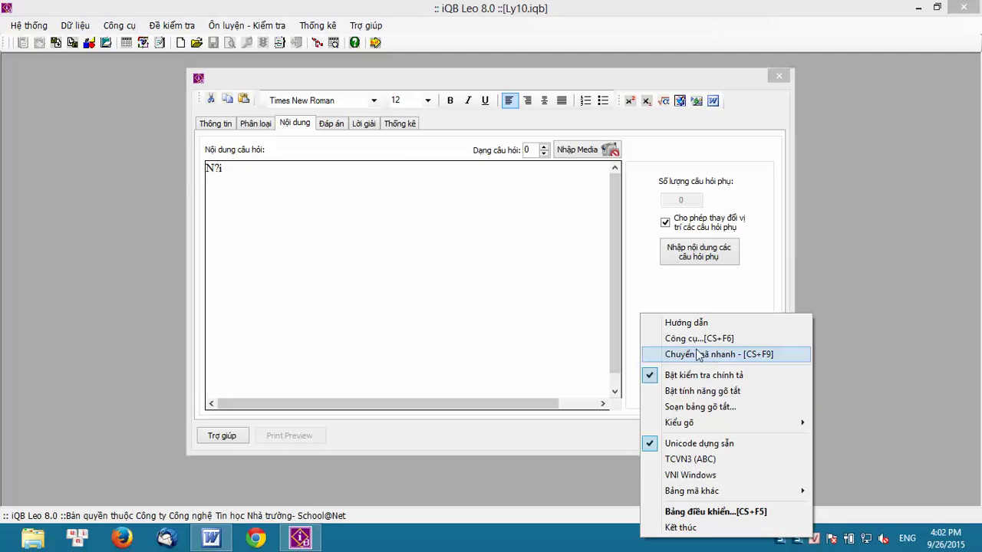
click(706, 512)
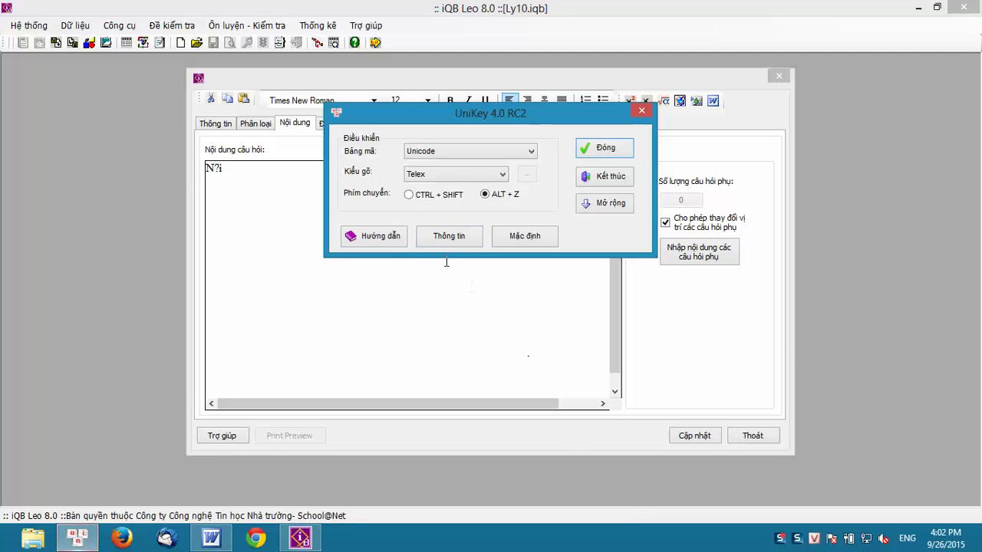
click(606, 206)
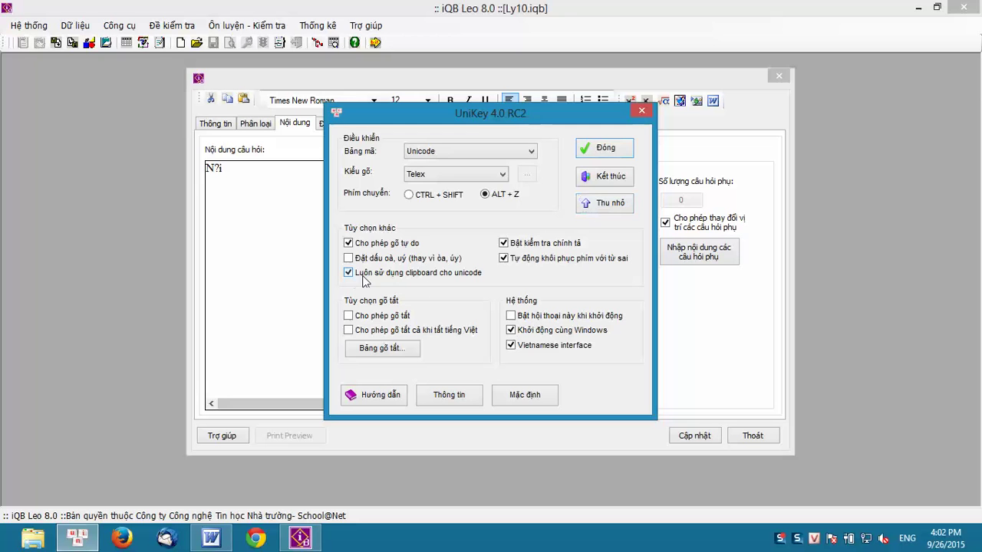
click(642, 110)
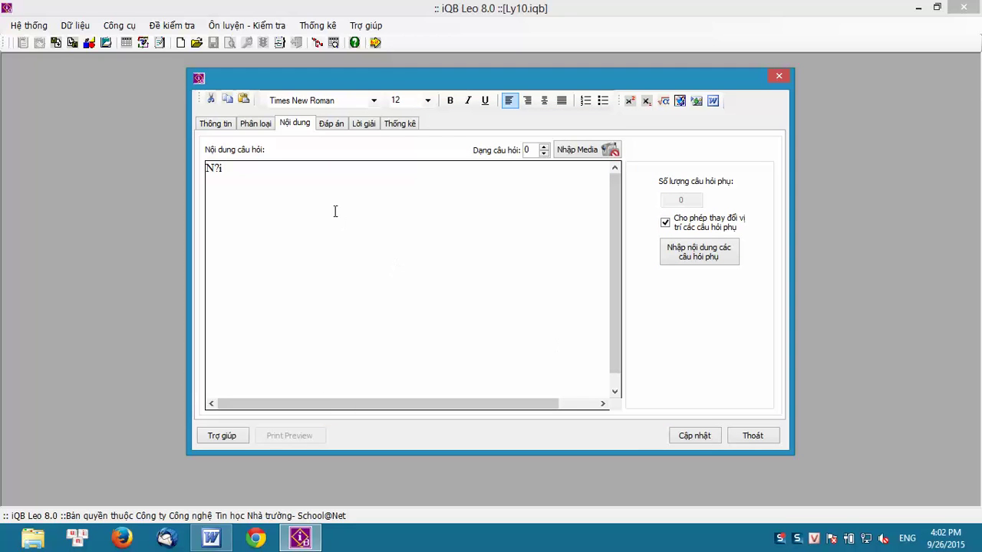
Step: Replace the garbled text in the main question content with the unaccented text "Noi dung"
key(BackSpace)
key(BackSpace)
key(BackSpace)
text(ooij)
key(BackSpace)
key(BackSpace)
key(BackSpace)
key(BackSpace)
text(Nôij)
key(BackSpace)
key(BackSpace)
text(O)
key(BackSpace)
text(oi dung)
Step: Open the sub-question editor and compare the Điền khuyết, Cặp đôi and Trắc nghiệm layouts
click(685, 258)
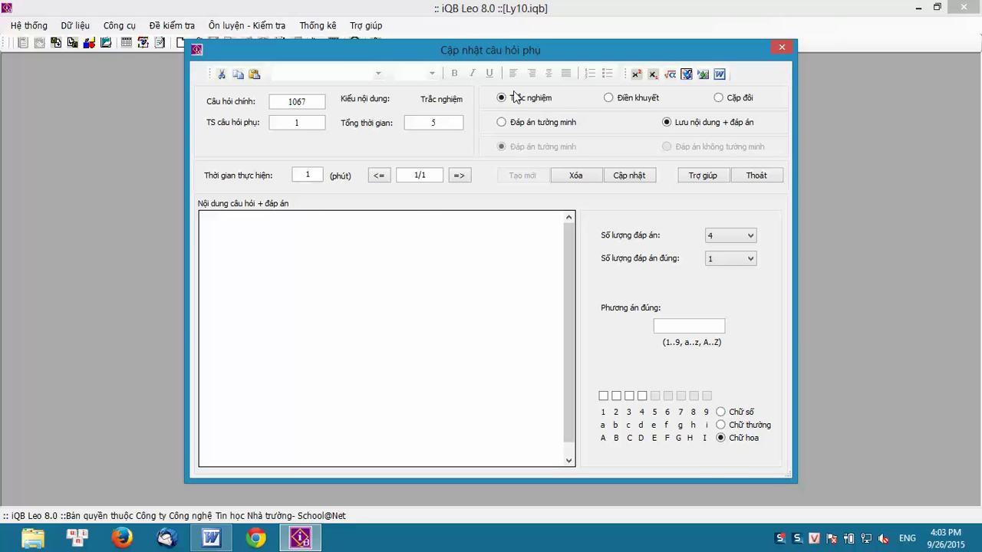
click(608, 99)
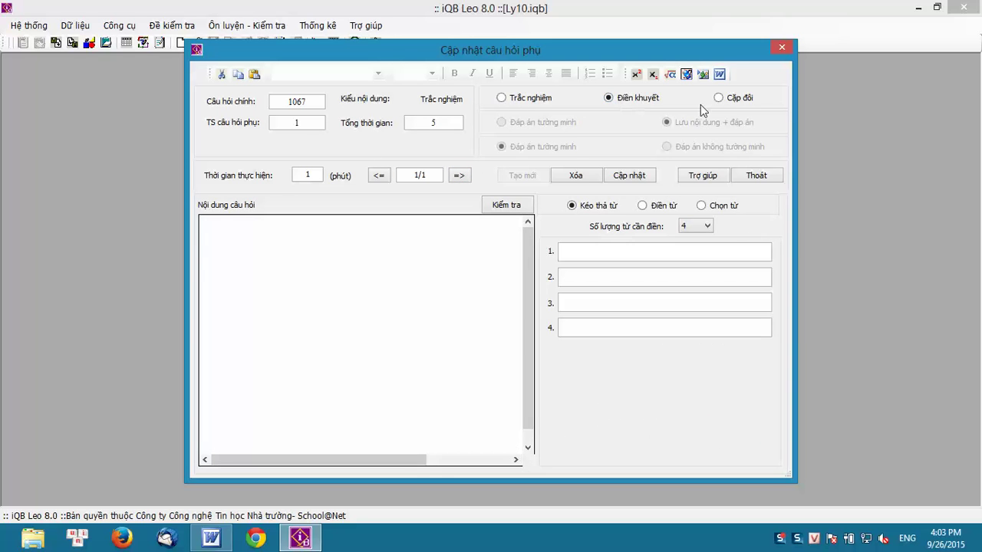
click(720, 98)
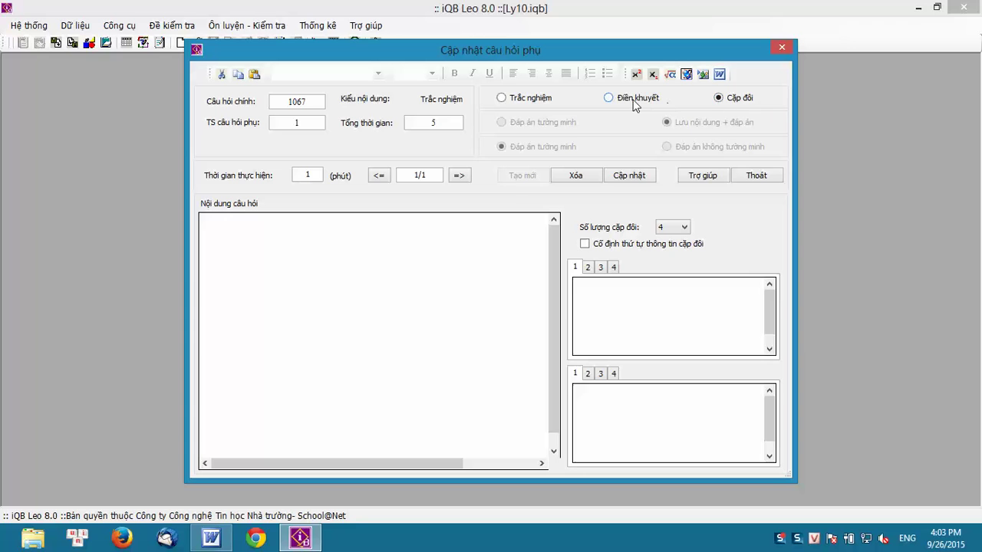
click(608, 100)
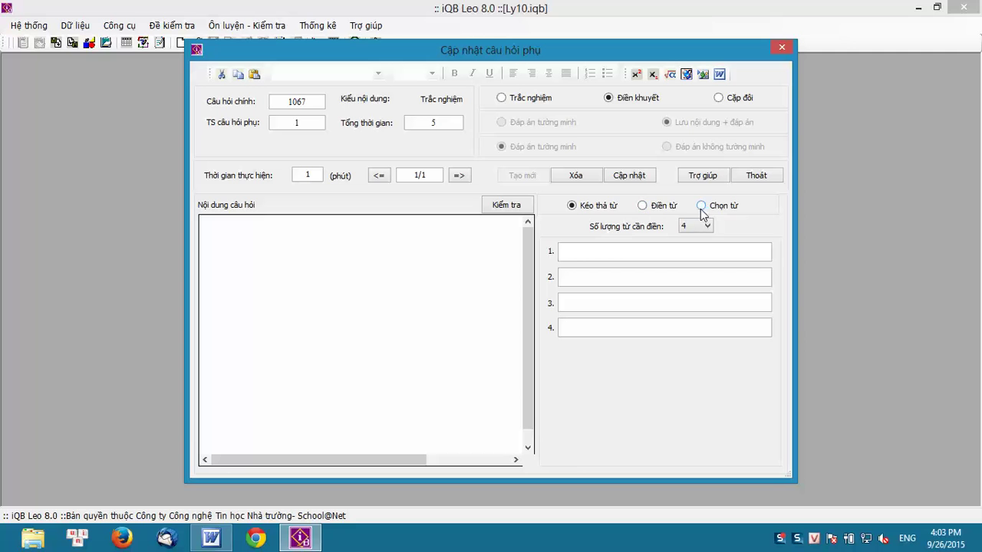
click(521, 103)
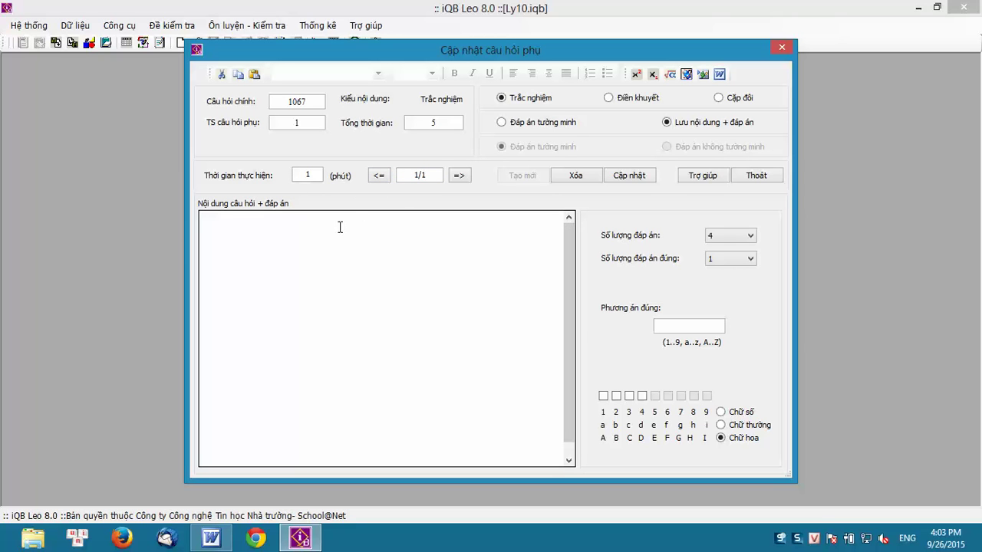
Step: Try to save the empty sub-question, and exit the sub-question editor without entering the remaining sub-questions
click(459, 174)
click(762, 179)
click(545, 312)
click(633, 179)
click(554, 309)
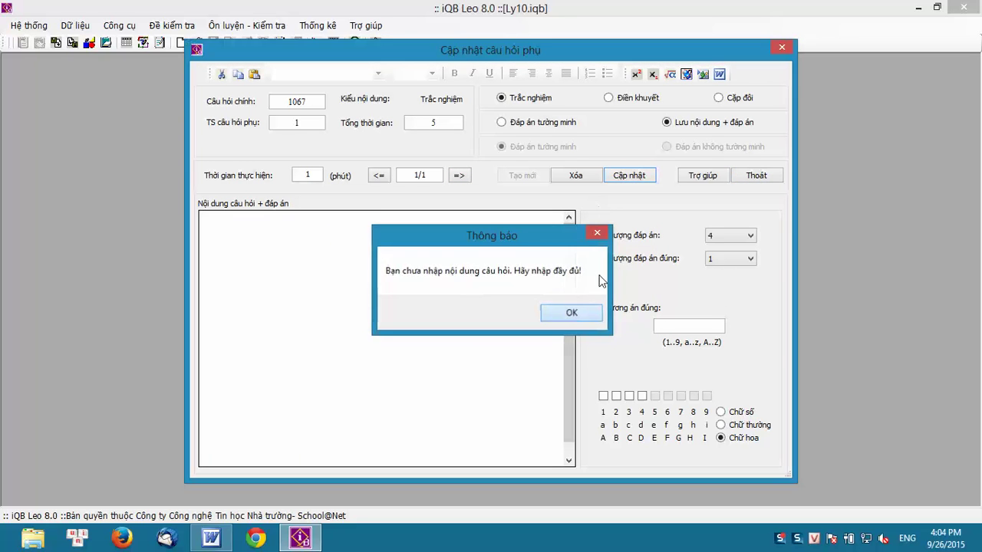
click(757, 177)
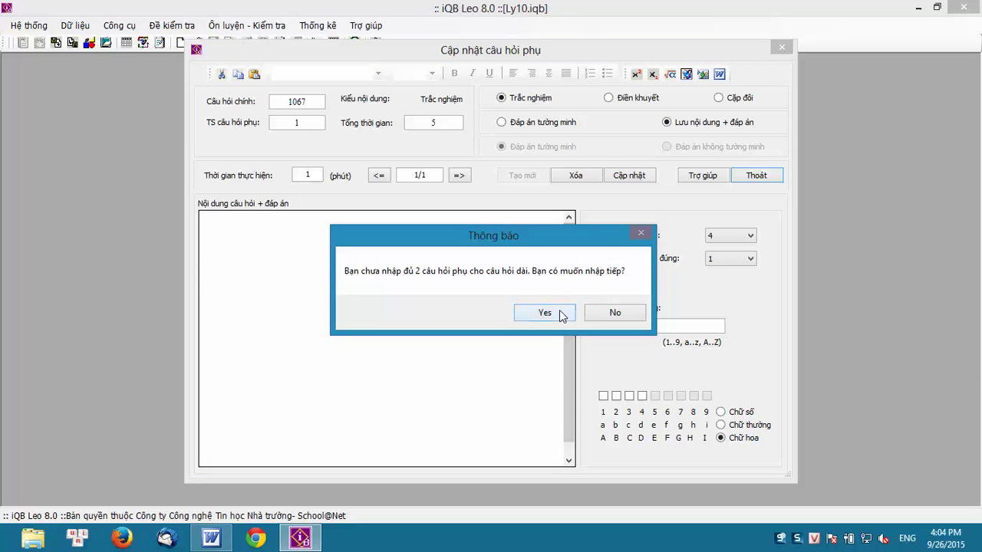
click(614, 313)
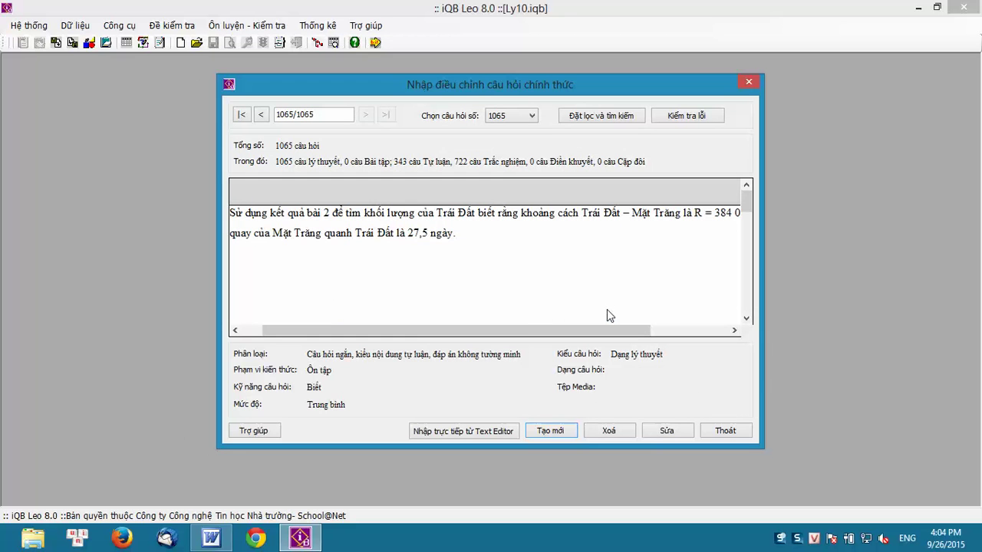
Step: Create a new long question of type Tự luận with the content "Noi dung" and open its sub-question editor
click(551, 431)
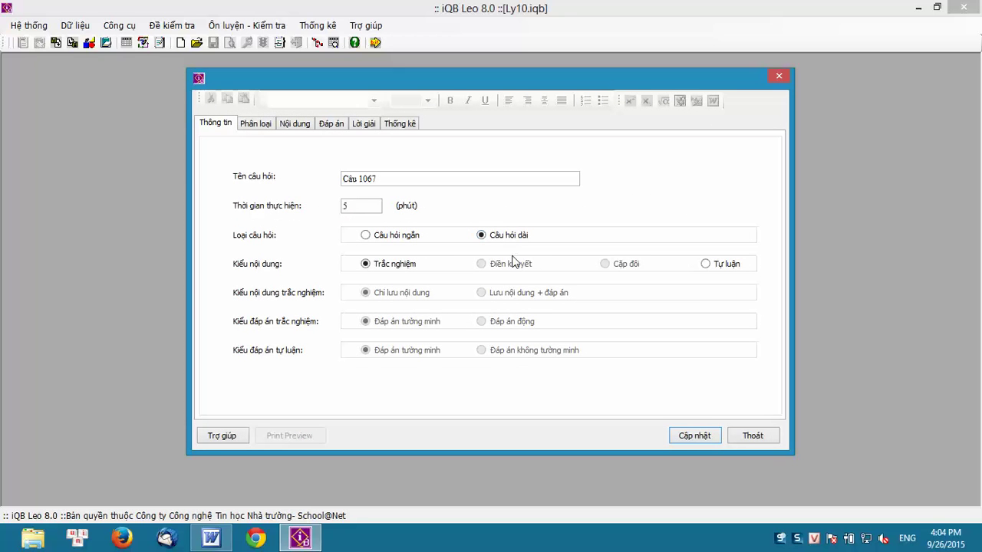
click(707, 264)
click(291, 126)
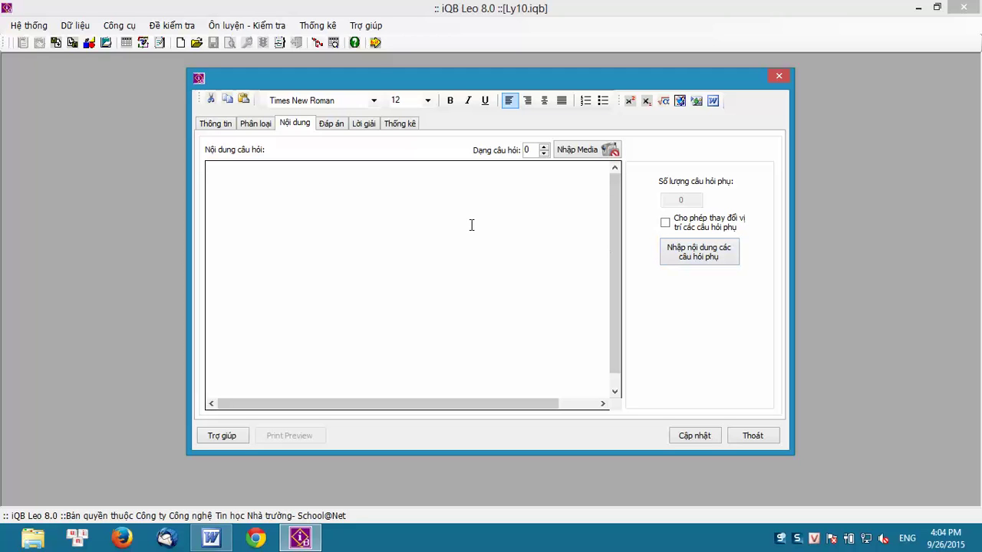
text(Noi dung)
click(696, 255)
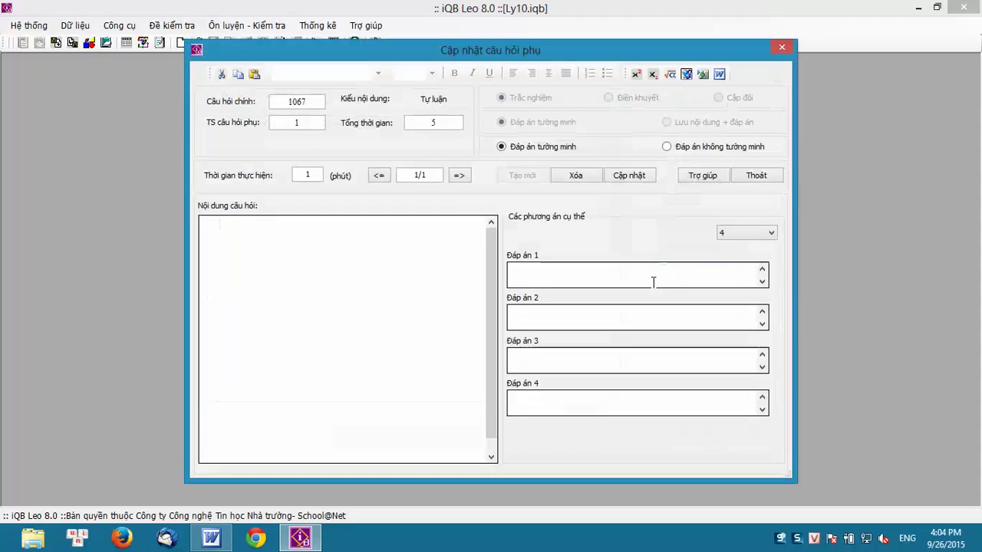